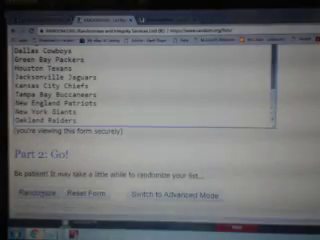
- Randomize the 16-team NFL list, then shuffle it a second time with Again
click(36, 194)
scroll(160, 130, down, 10)
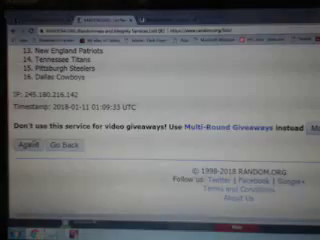
click(28, 144)
scroll(160, 130, down, 10)
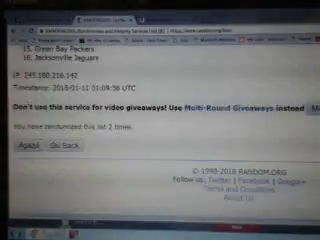